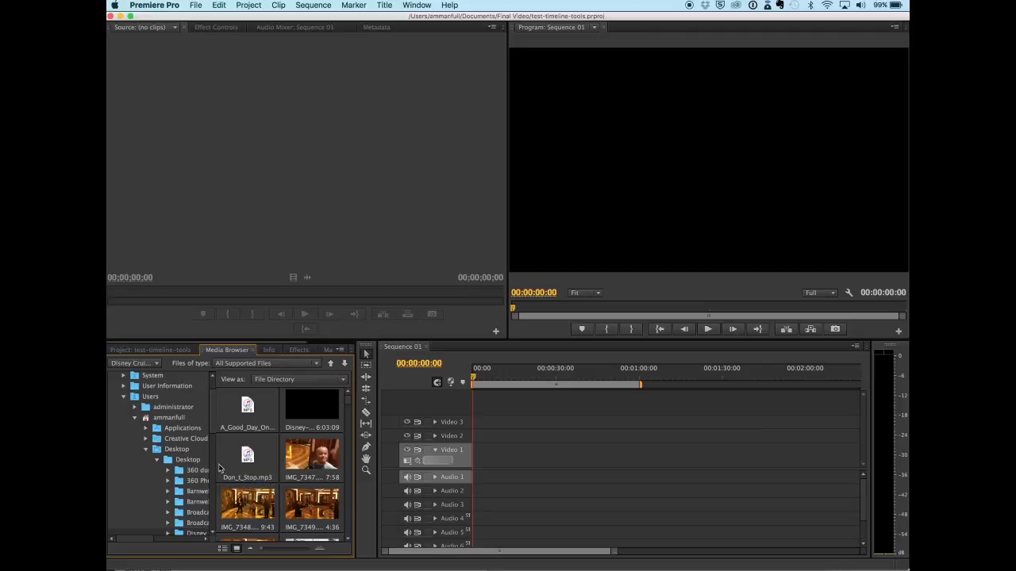
Step: Rearrange the workspace by resizing the Media Browser's folder list and the borders between the browser, monitors and timeline panels
left_click_drag(214, 468, 119, 457)
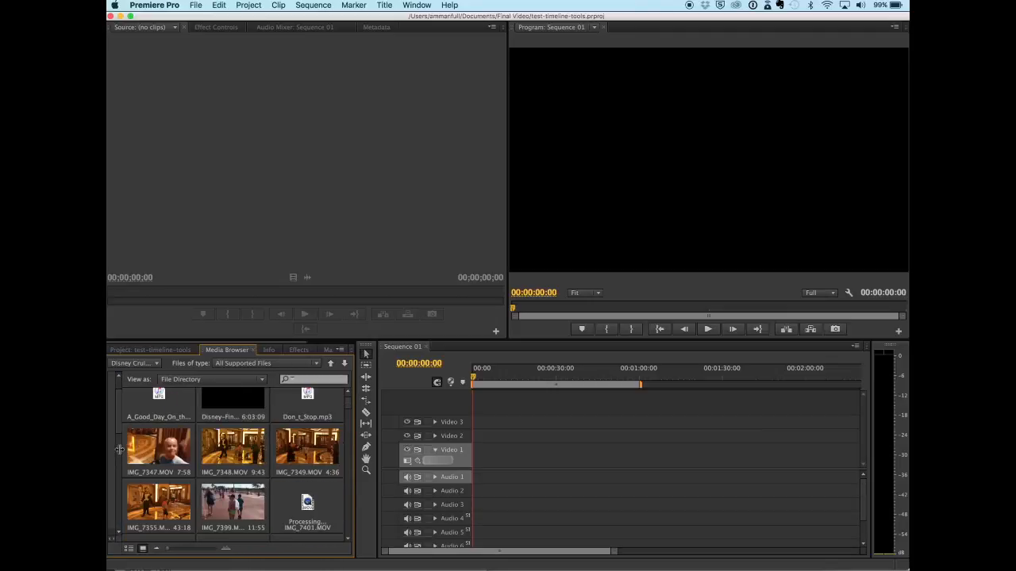
scroll(214, 464, "down", 5)
scroll(214, 464, "up", 5)
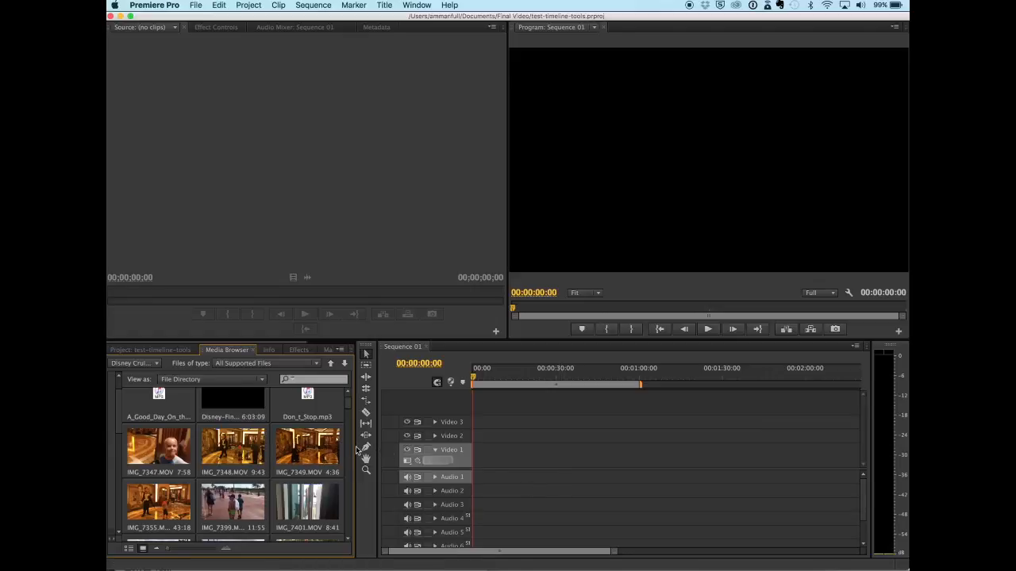
left_click_drag(353, 449, 316, 457)
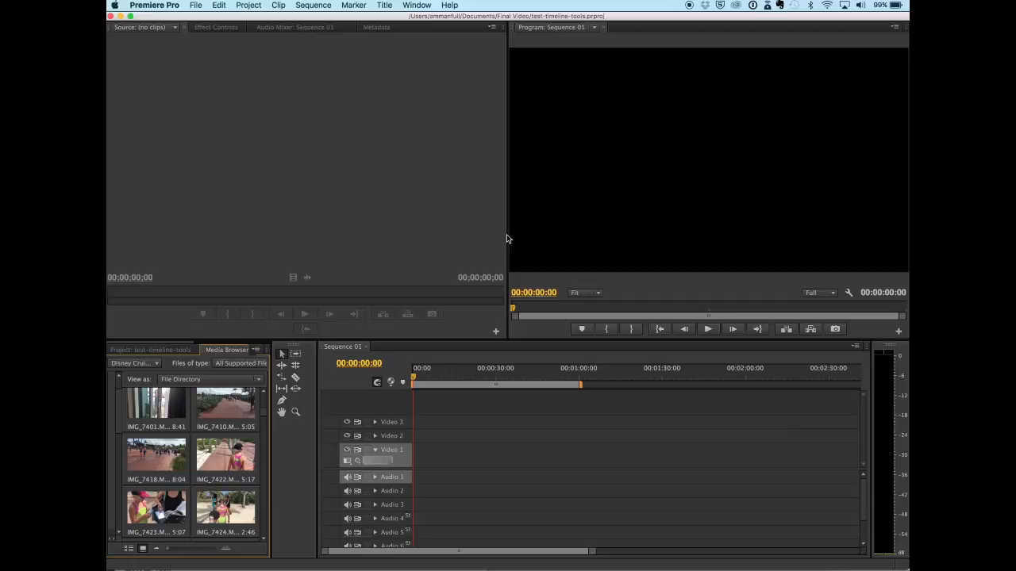
left_click_drag(509, 238, 462, 256)
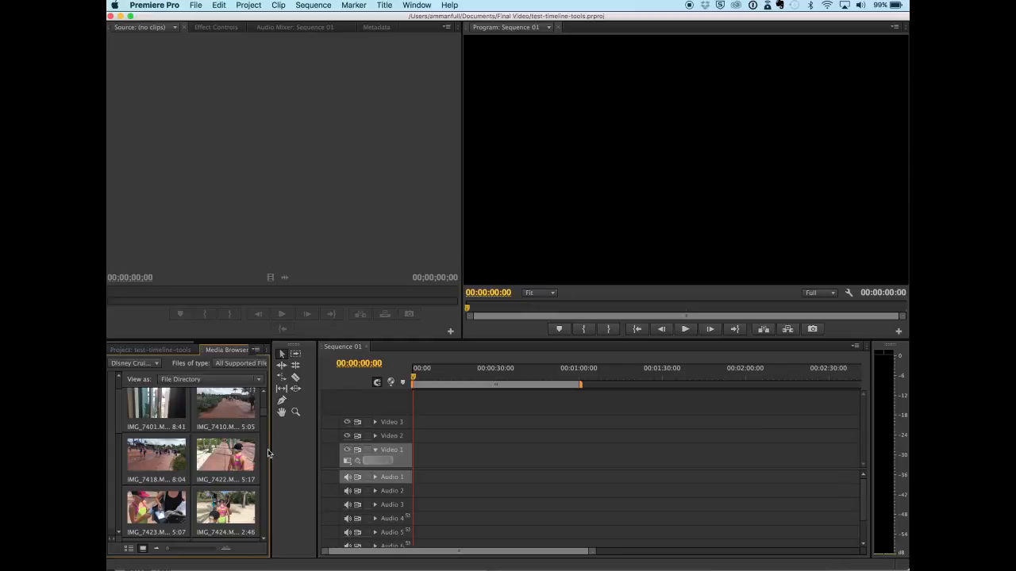
left_click_drag(271, 454, 348, 454)
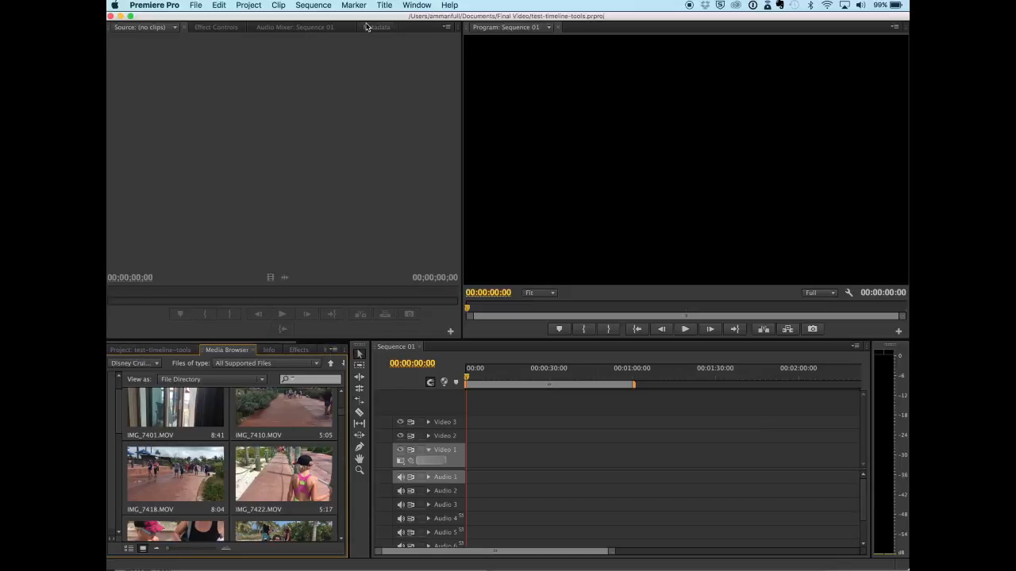
left_click(406, 6)
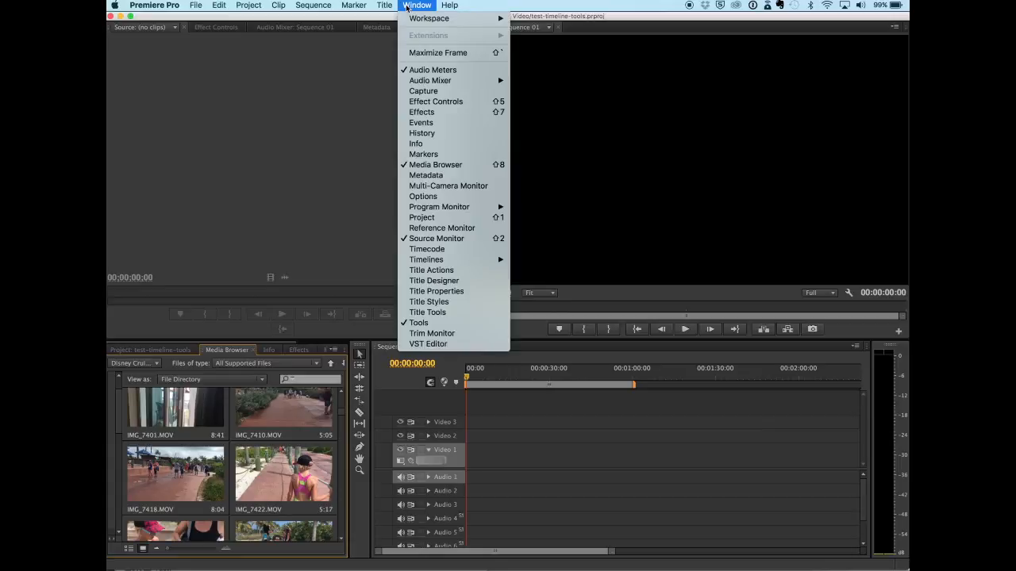
mouse_move(429, 18)
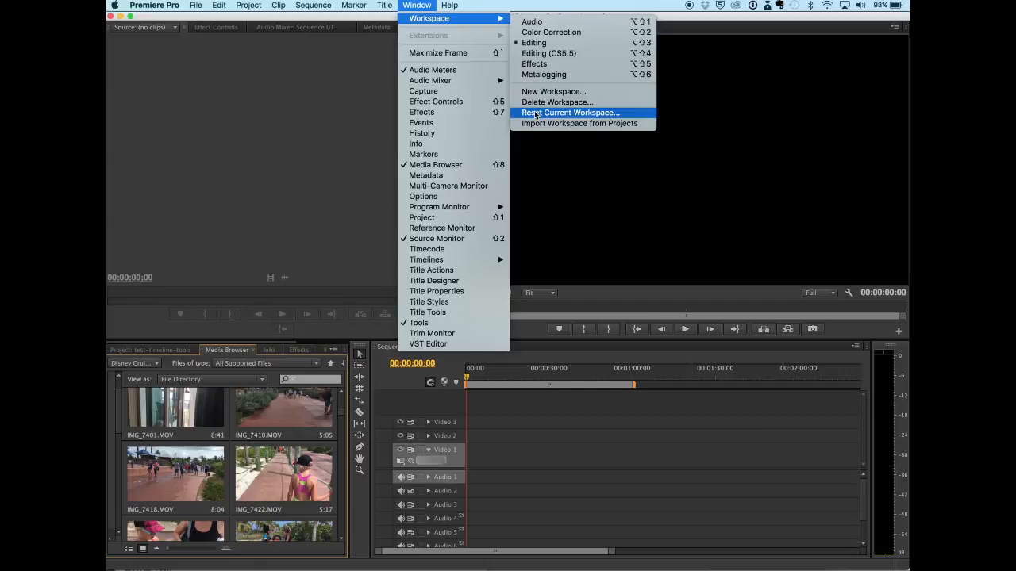
left_click(337, 442)
Step: Place IMG_7767.MOV at the start of the sequence, changing the sequence settings to match, then undo the placement
scroll(341, 423, "down", 5)
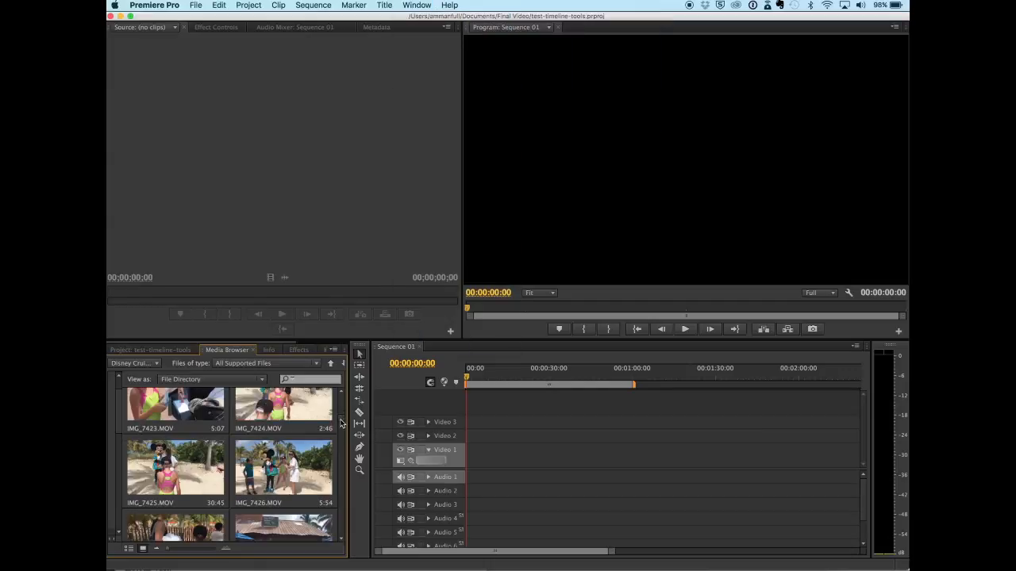
left_click_drag(341, 423, 339, 460)
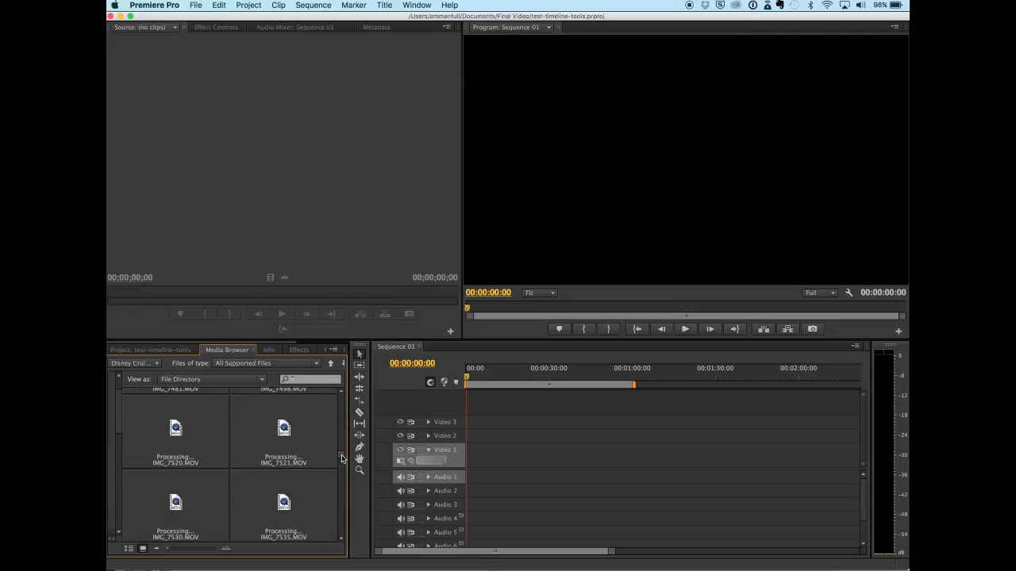
left_click_drag(342, 459, 343, 483)
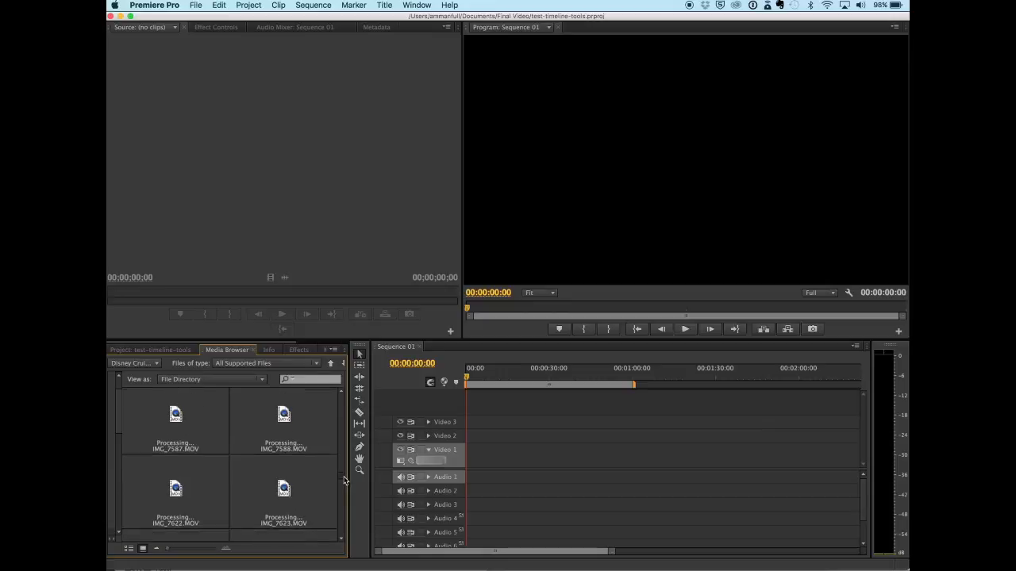
left_click_drag(343, 483, 342, 524)
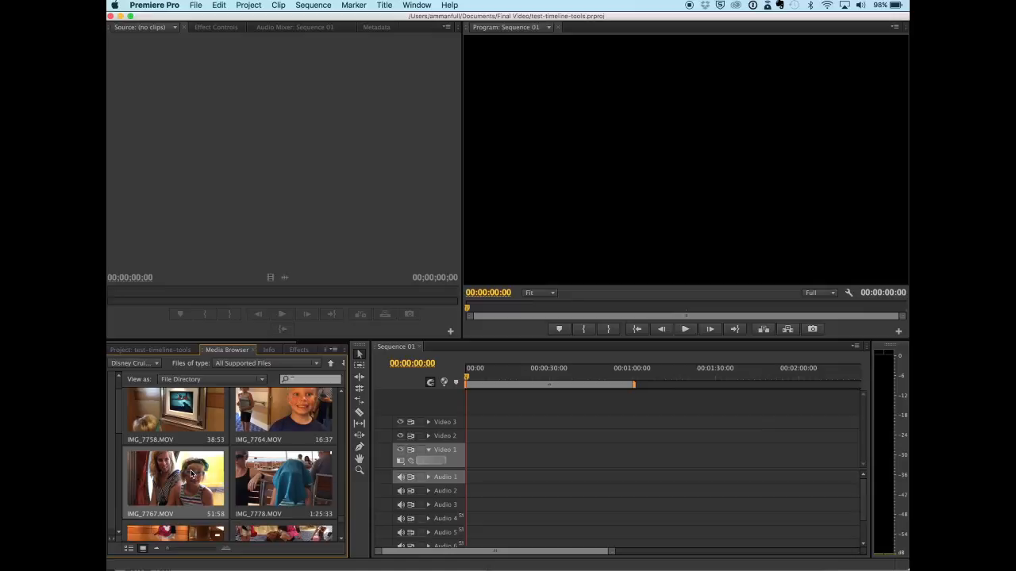
left_click_drag(191, 474, 476, 463)
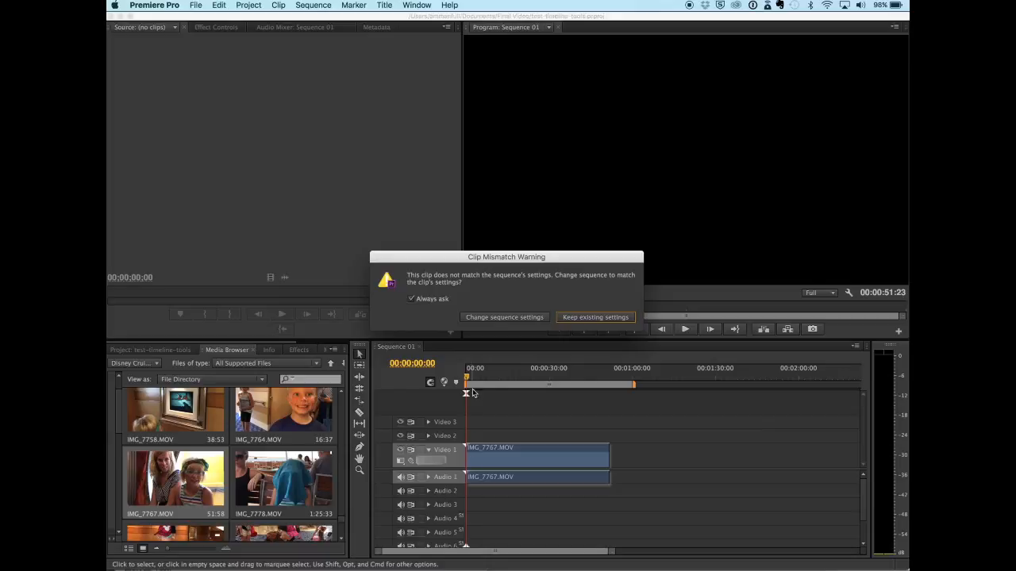
left_click(505, 318)
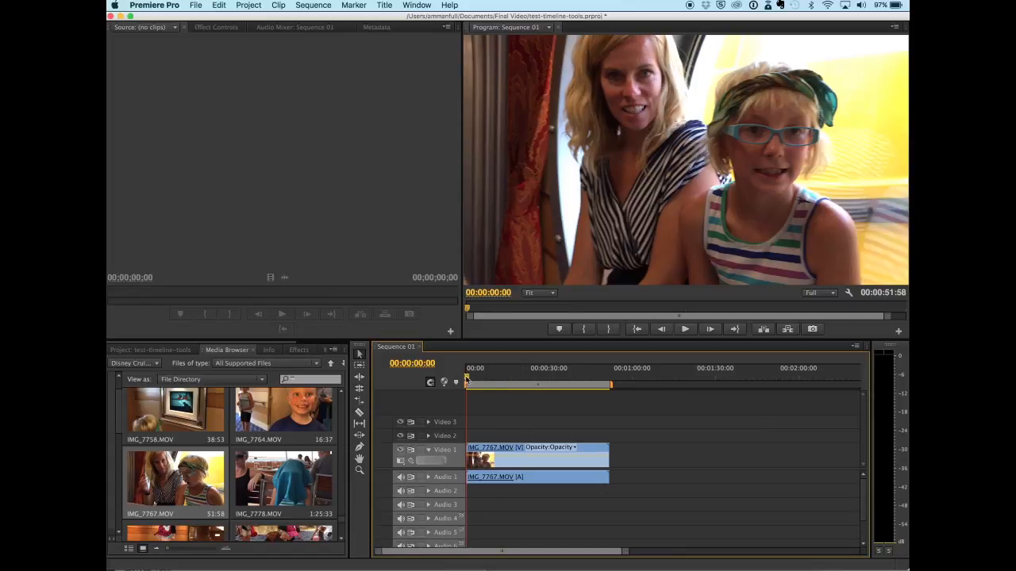
left_click_drag(467, 381, 528, 394)
key("super+z")
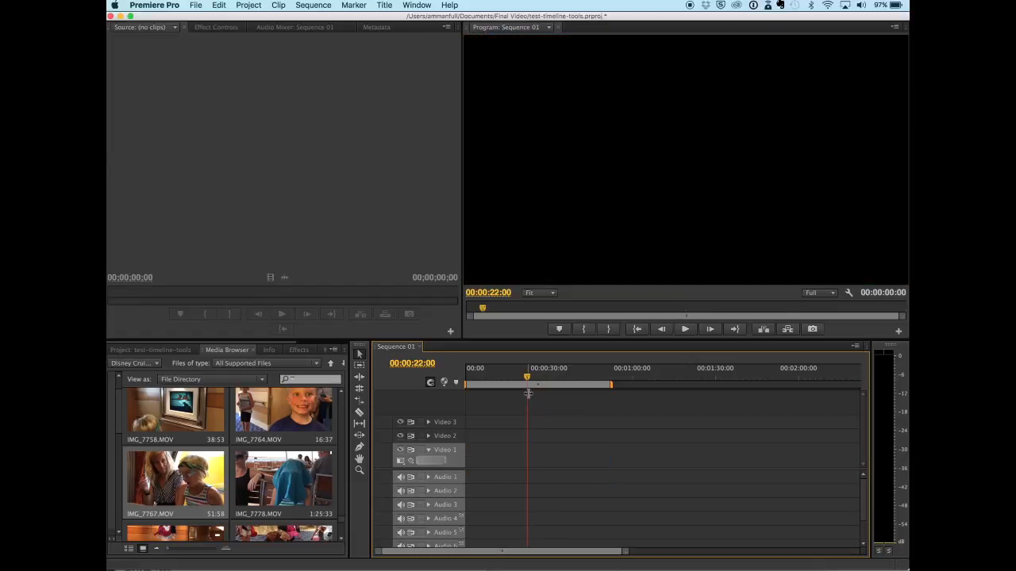
Step: Open IMG_7767.MOV in the Source monitor and mark an In point at 00:00:20:03 and an Out point at 00:00:28:47
double_click(201, 469)
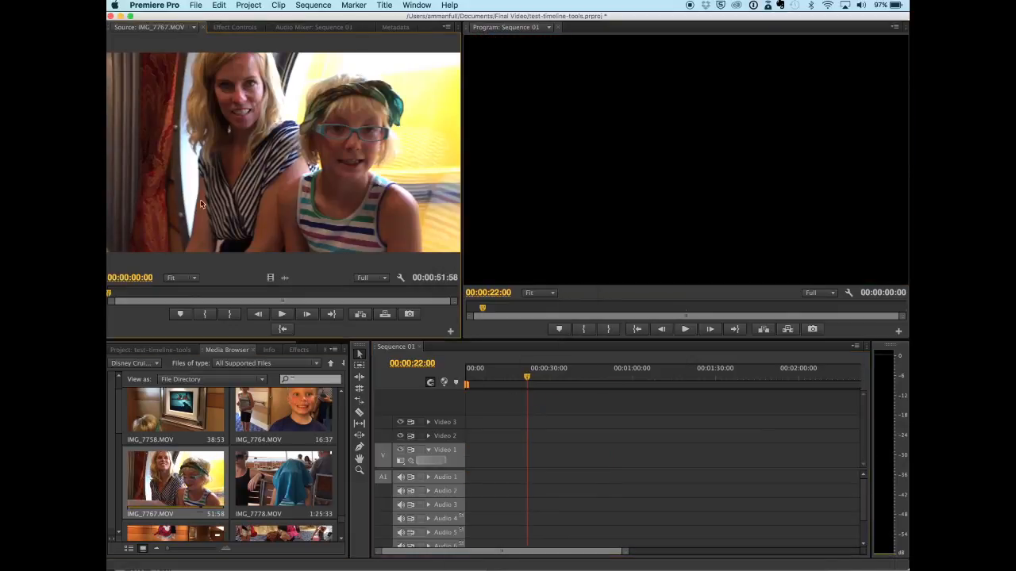
left_click_drag(111, 293, 244, 310)
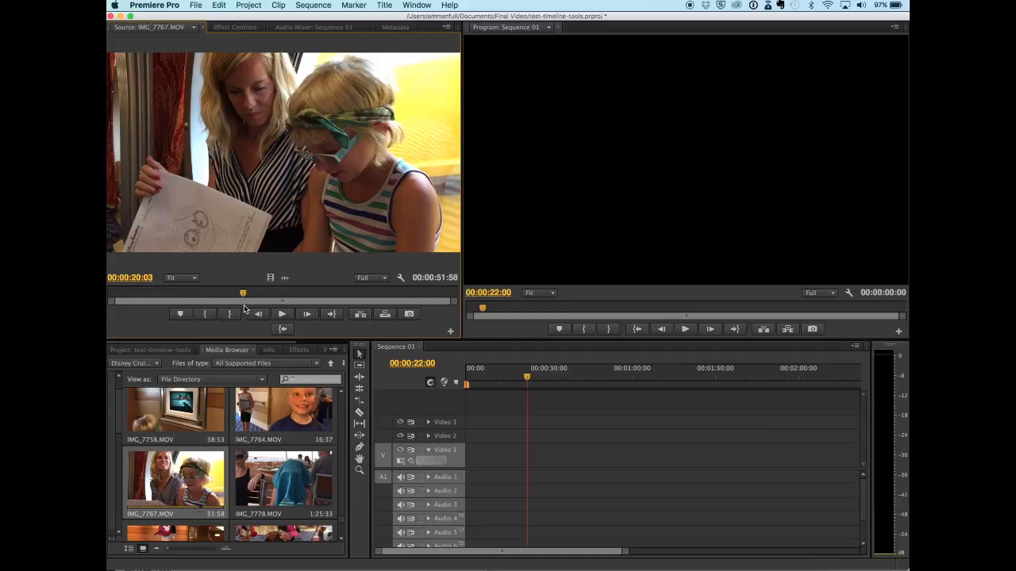
key("i")
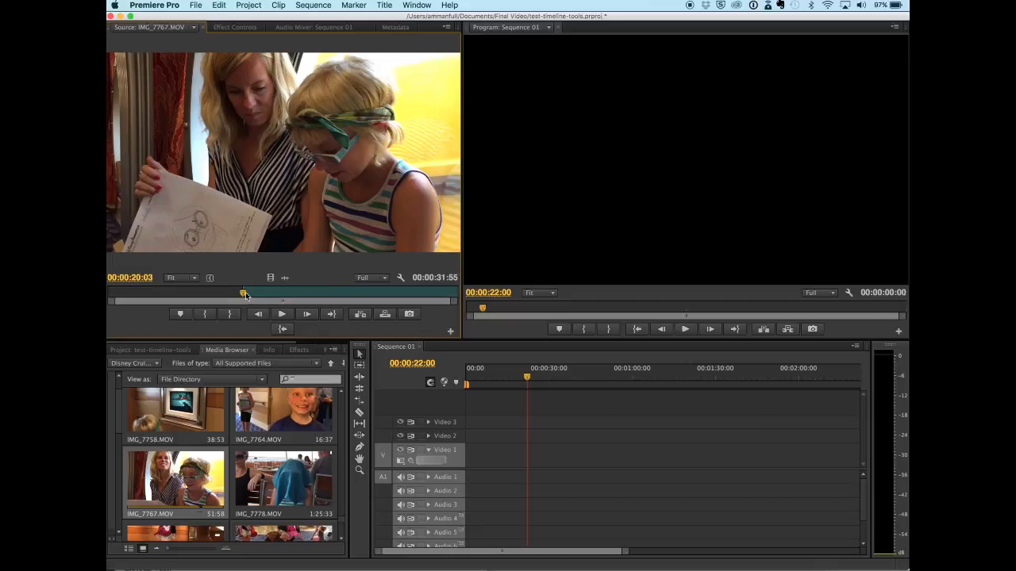
left_click_drag(246, 295, 305, 314)
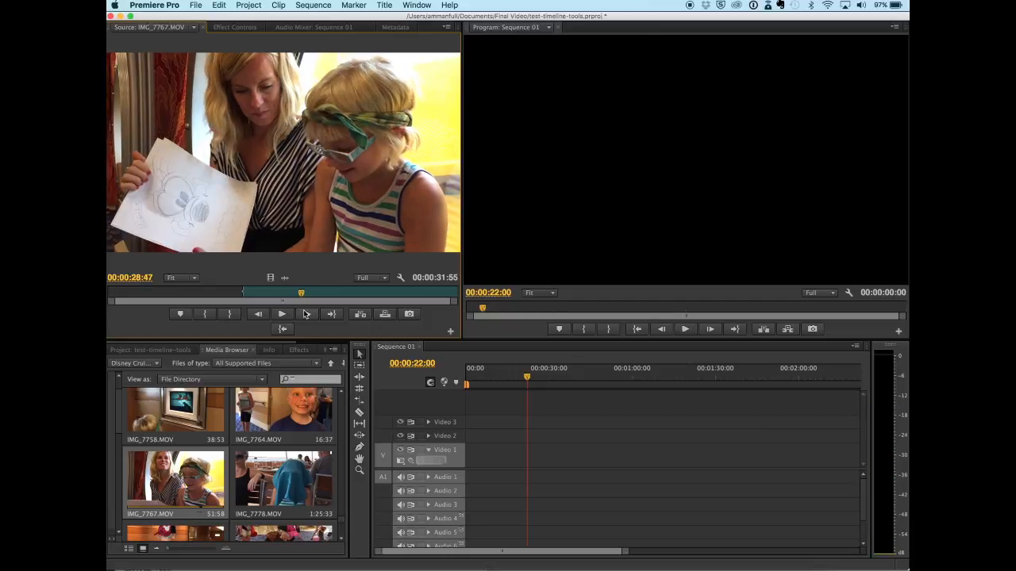
key("o")
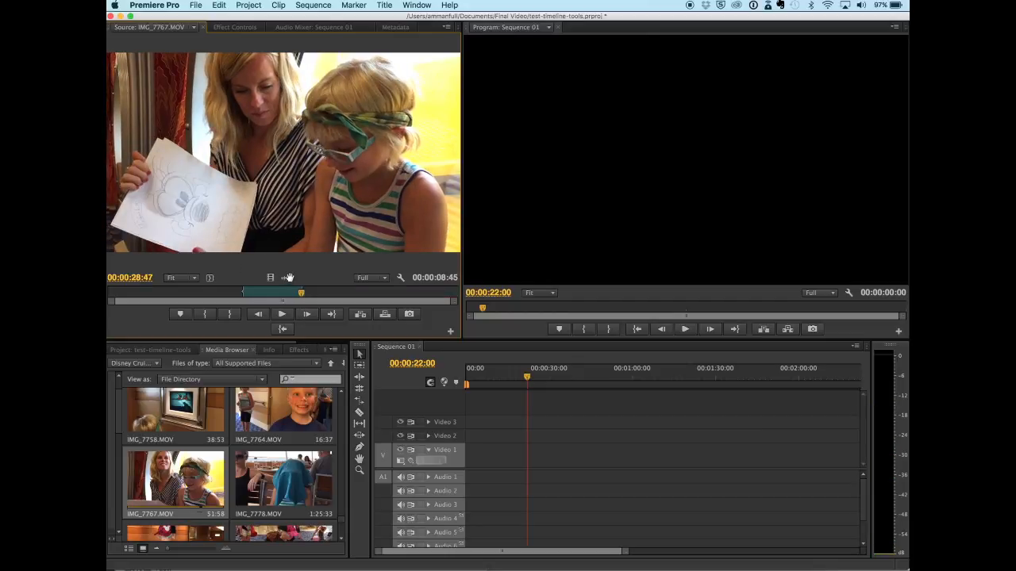
Step: Drop the marked portion of IMG_7767.MOV into the sequence start and move its video to Video 1 and audio to Audio 1
left_click_drag(291, 228, 480, 439)
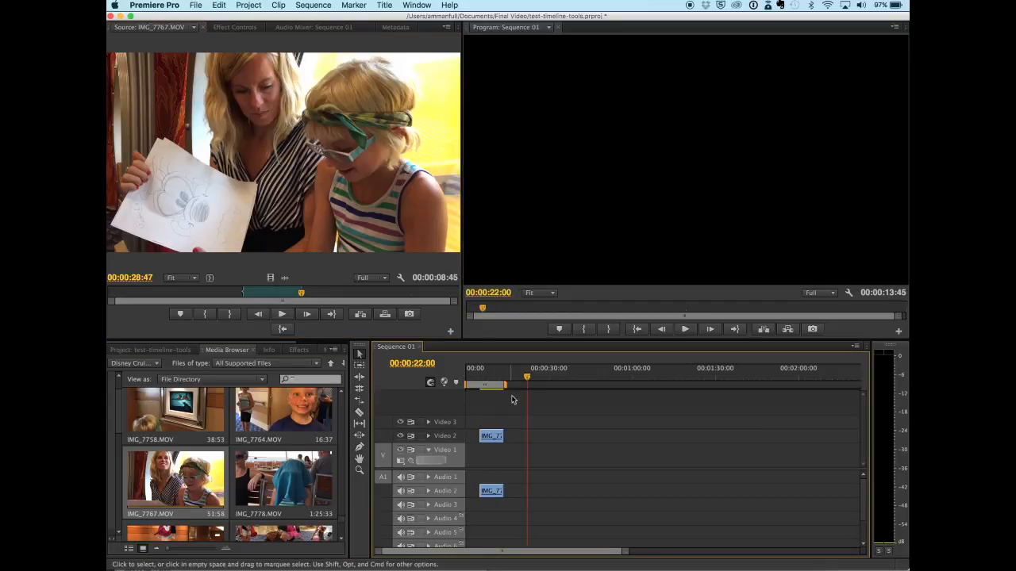
left_click_drag(528, 382, 502, 381)
left_click_drag(485, 442, 488, 449)
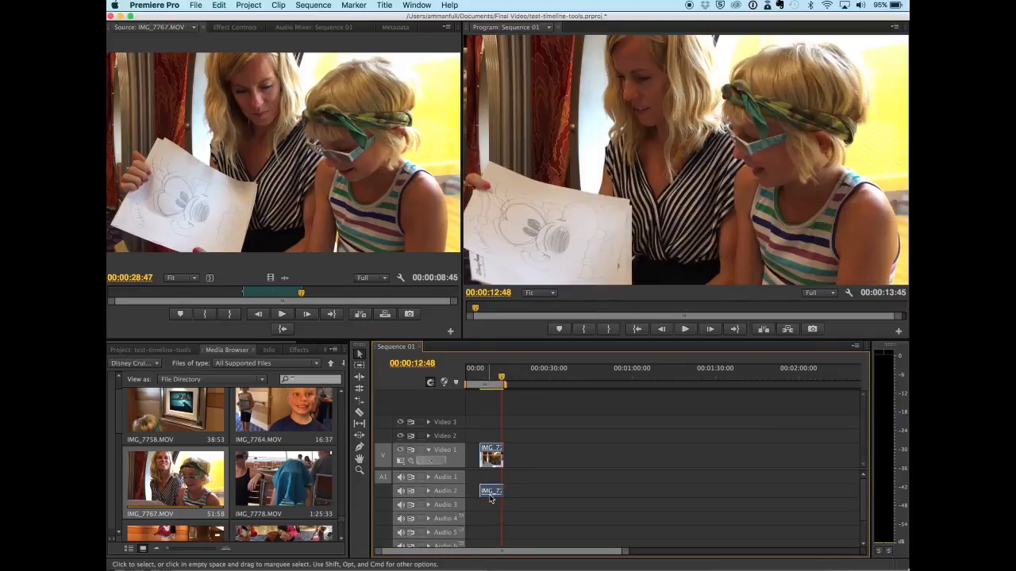
left_click_drag(492, 494, 490, 480)
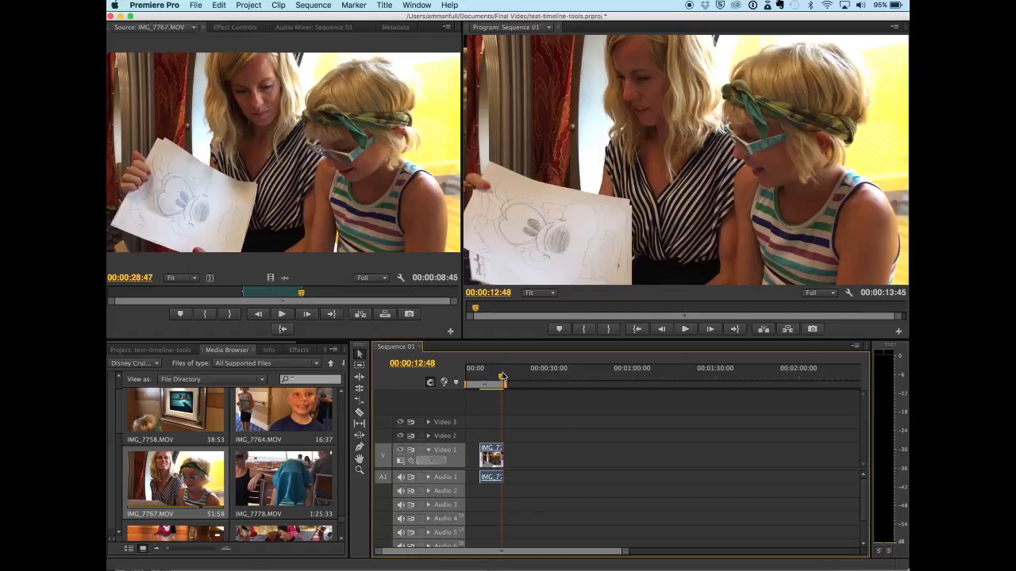
Step: Add IMG_7847.MOV on Video 2 above the first clip's end and IMG_7797.MOV after the first clip on Video 1
left_click_drag(503, 376, 499, 383)
mouse_move(489, 383)
left_mouse_down()
mouse_move(477, 385)
mouse_move(505, 394)
left_mouse_up()
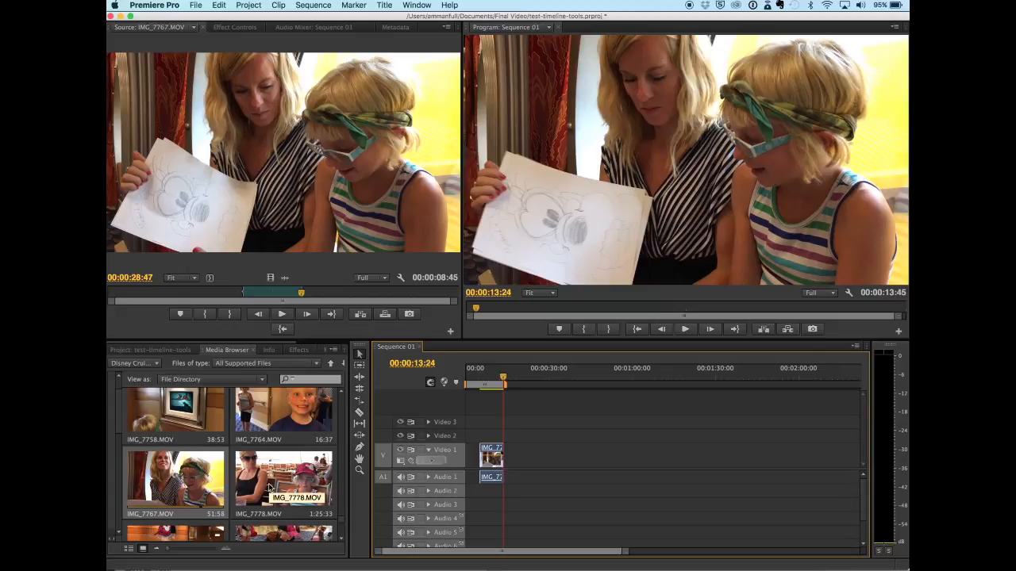
scroll(269, 487, "down", 2)
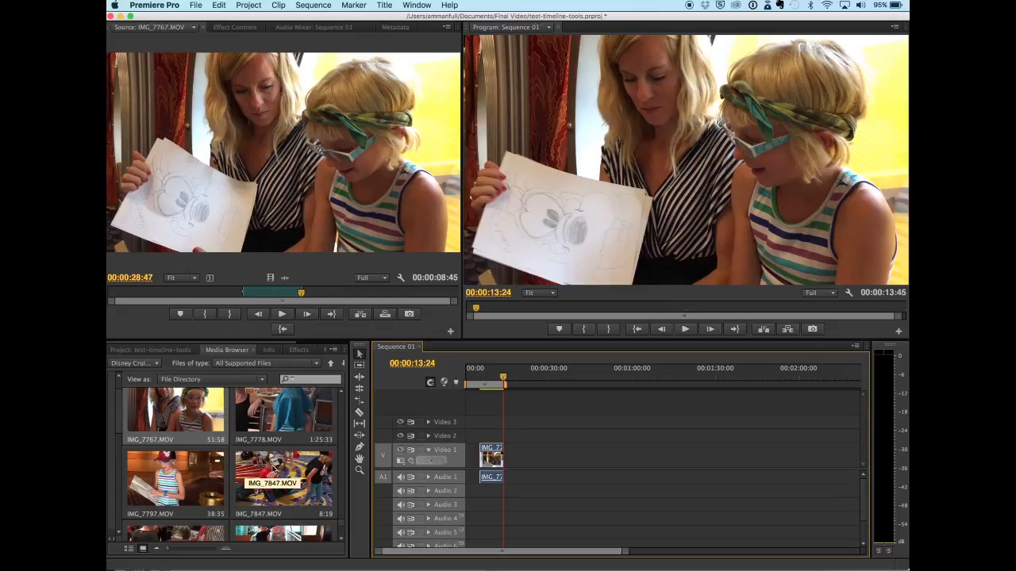
left_click_drag(274, 472, 499, 445)
left_click_drag(215, 481, 487, 468)
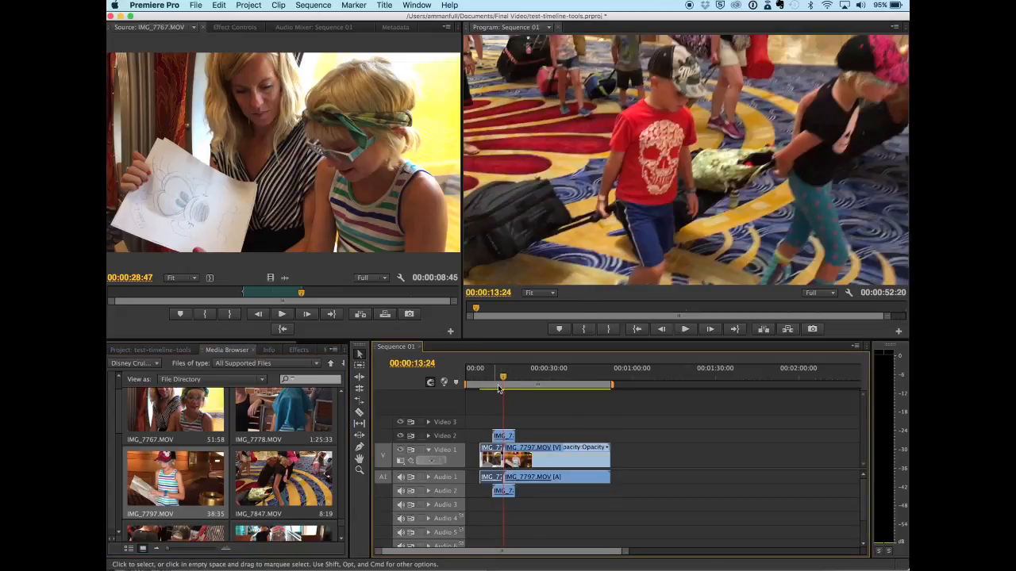
Step: Unlink IMG_7847.MOV's video from its audio and remove its audio from Audio 2
left_click_drag(500, 388, 524, 391)
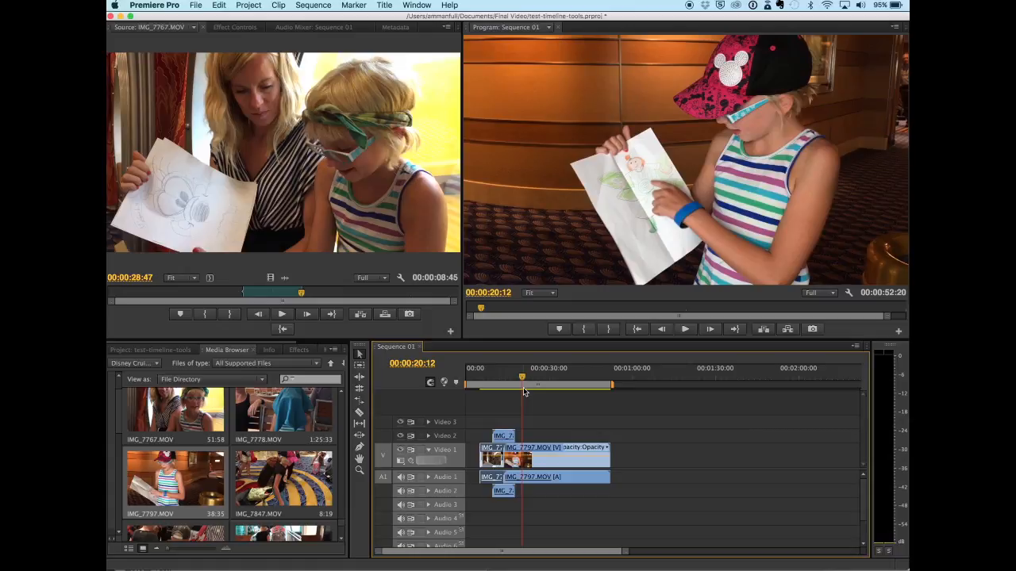
left_click_drag(524, 391, 514, 387)
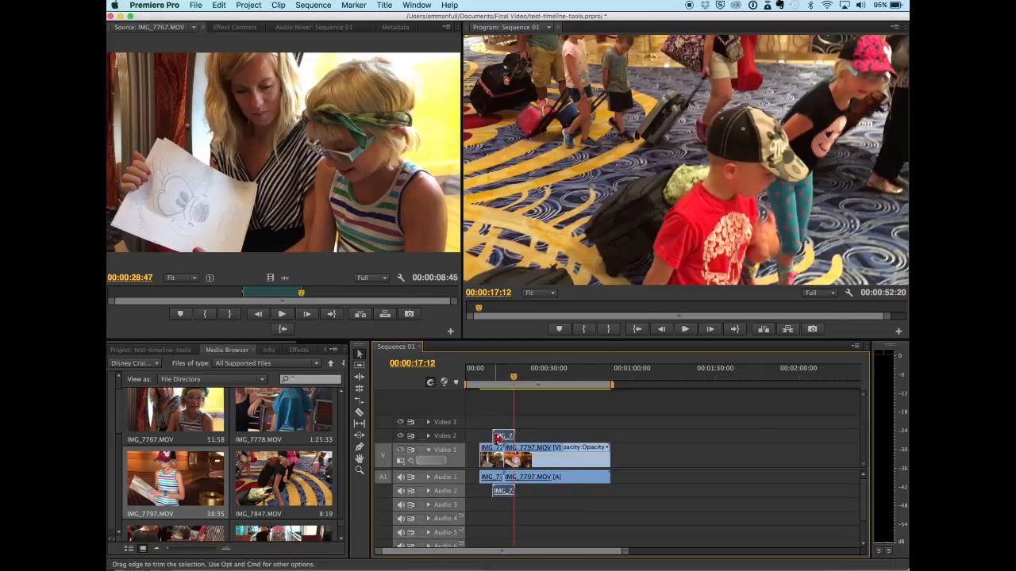
left_click(544, 452)
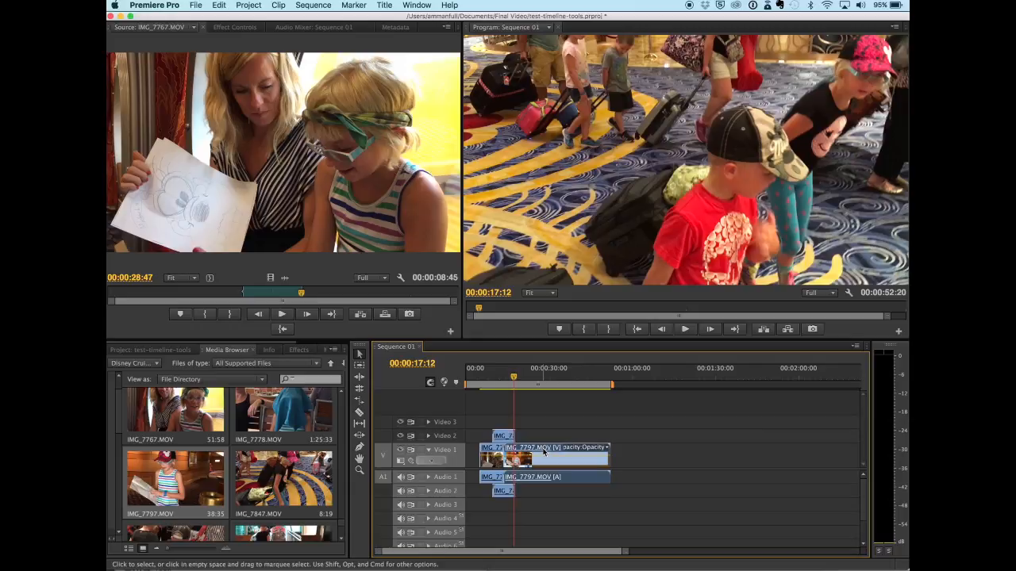
left_click(503, 438)
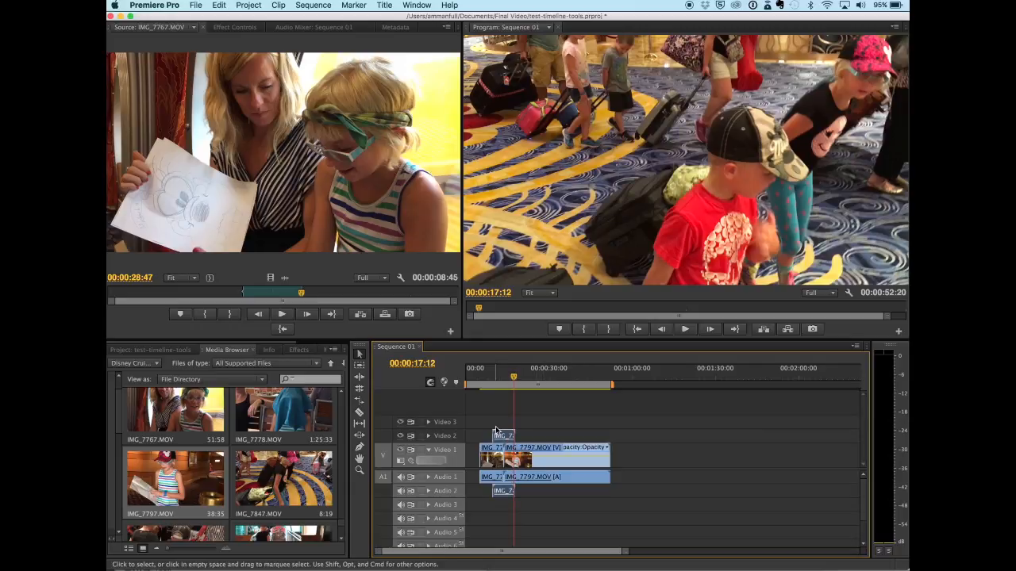
left_click(279, 5)
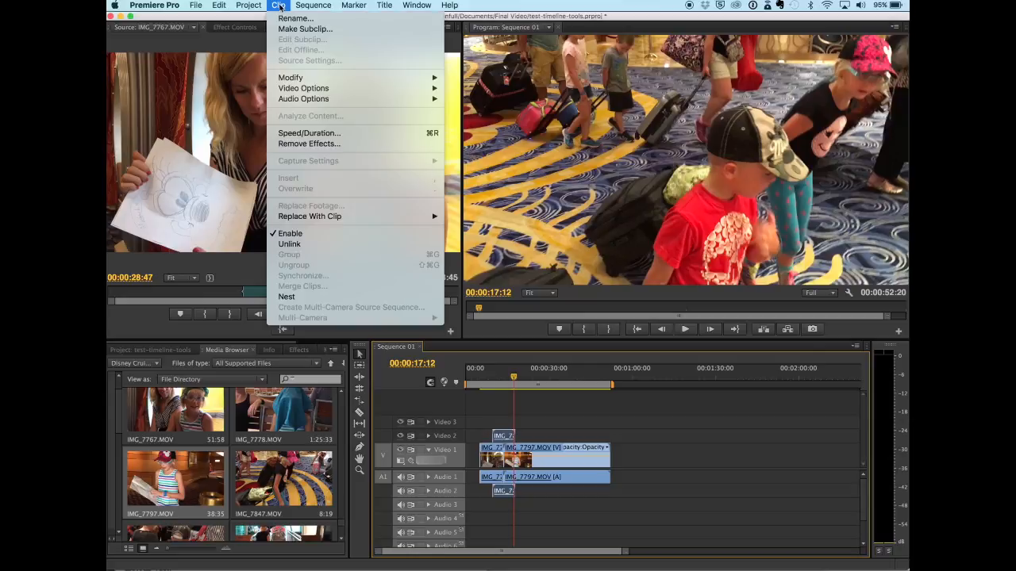
left_click(290, 245)
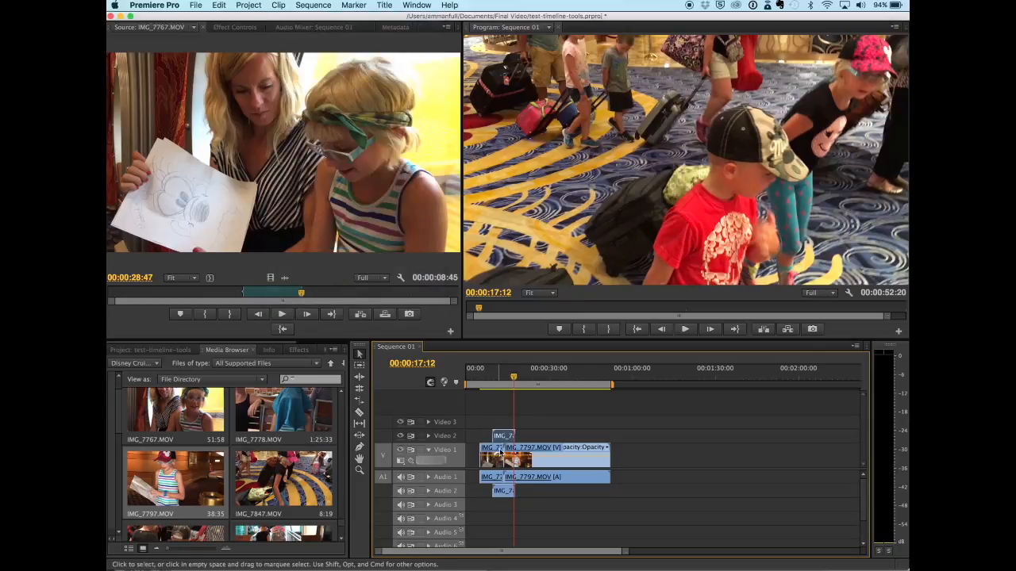
left_click(502, 494)
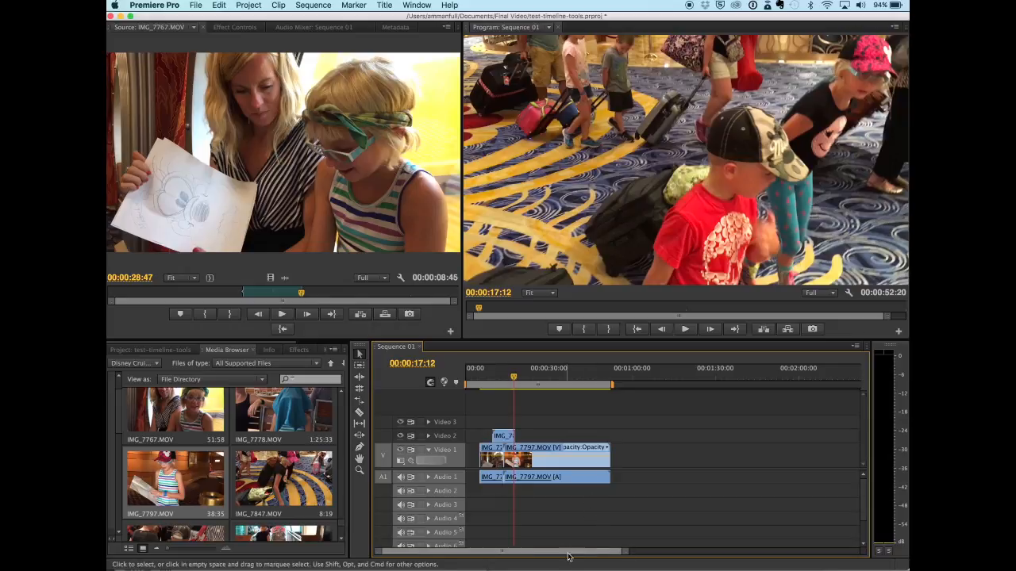
Step: Cut IMG_7847.MOV on Video 2 in two with the Razor tool at about 00:00:17
left_click_drag(625, 553, 601, 563)
left_click_drag(620, 385, 616, 384)
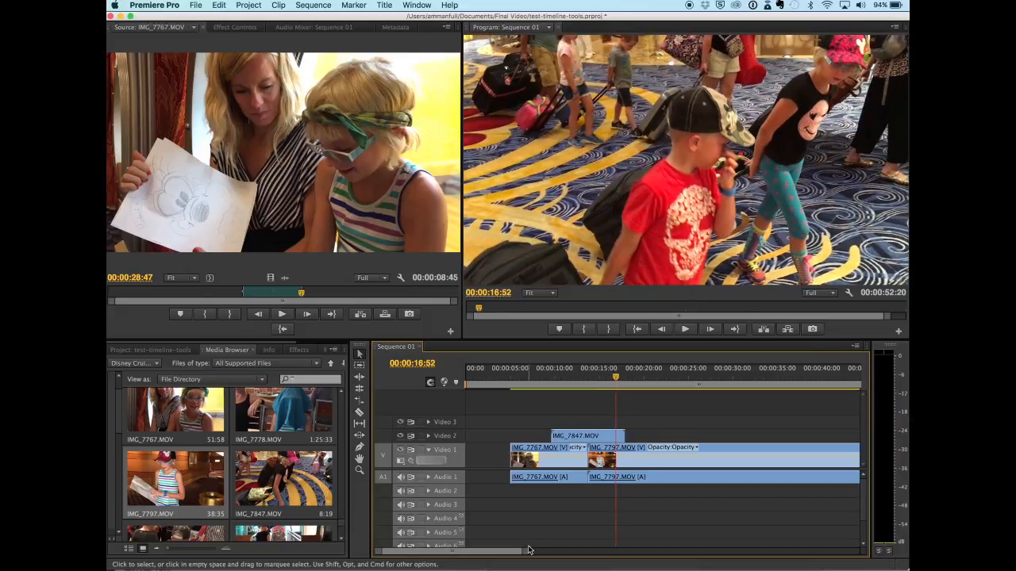
left_click_drag(526, 551, 517, 552)
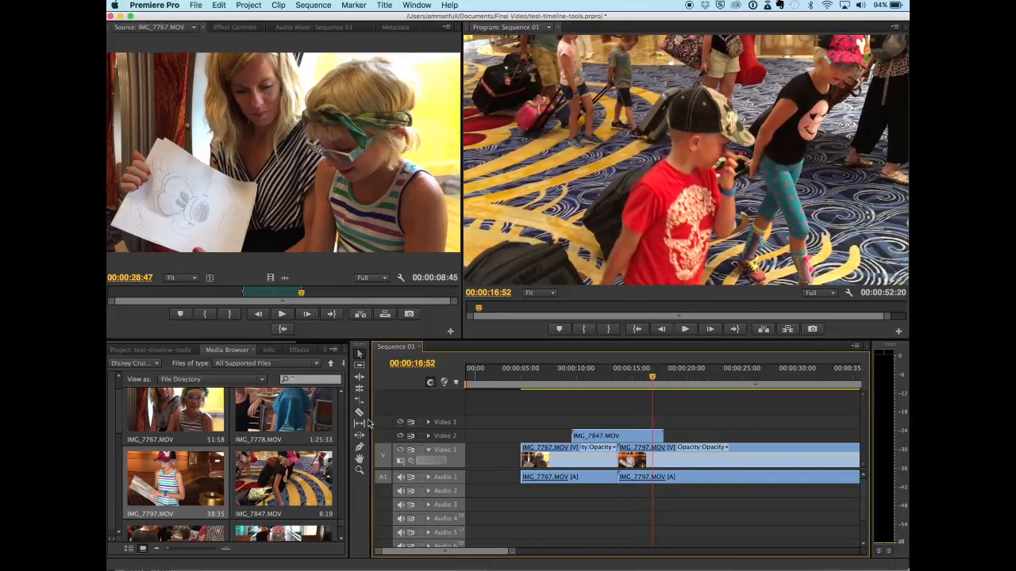
left_click(359, 412)
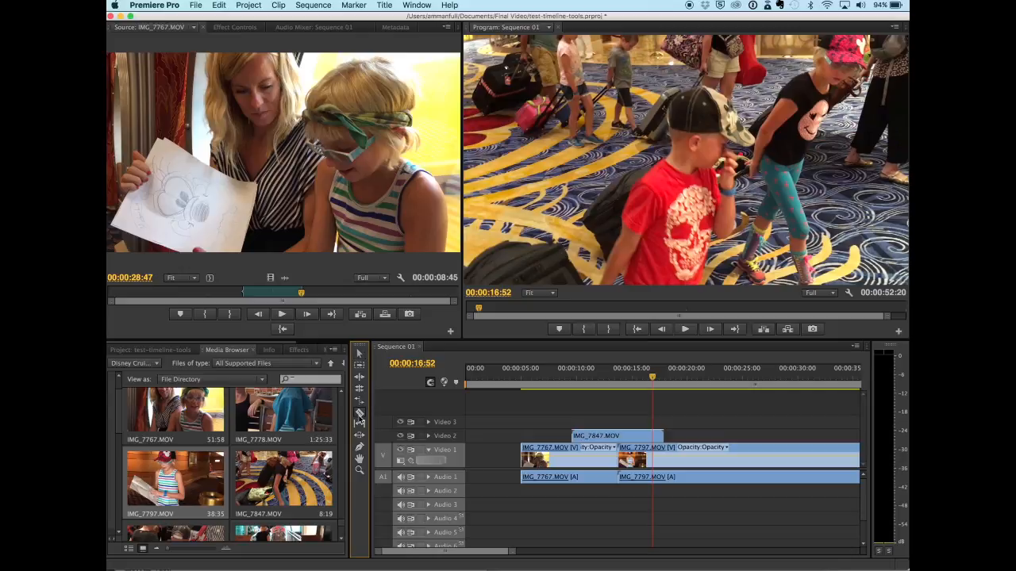
left_click(655, 436)
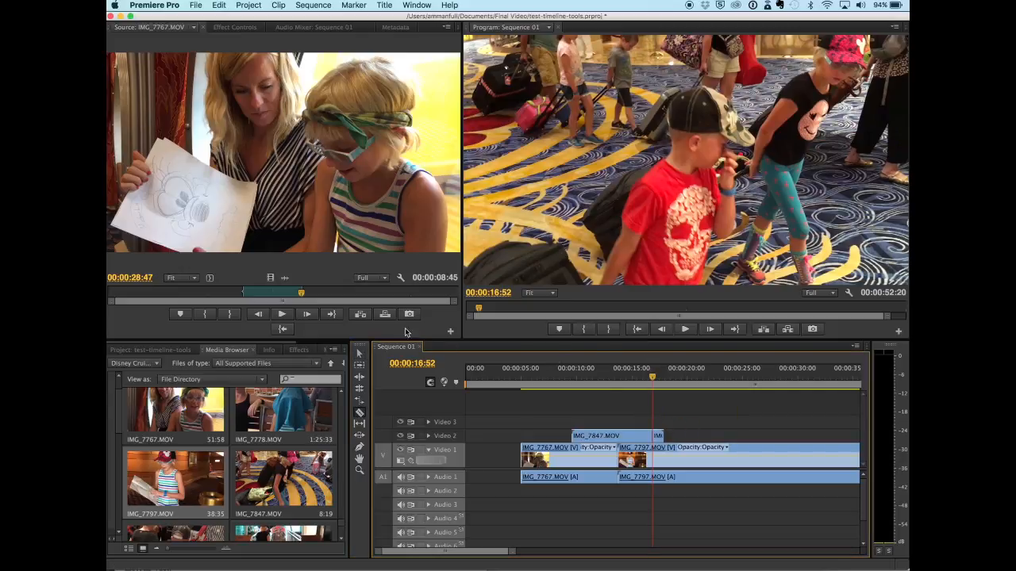
Step: Return to the Selection tool, set the playhead to 00:00:14:20 and drag the short trailing piece of IMG_7847.MOV on Video 2
left_click(359, 354)
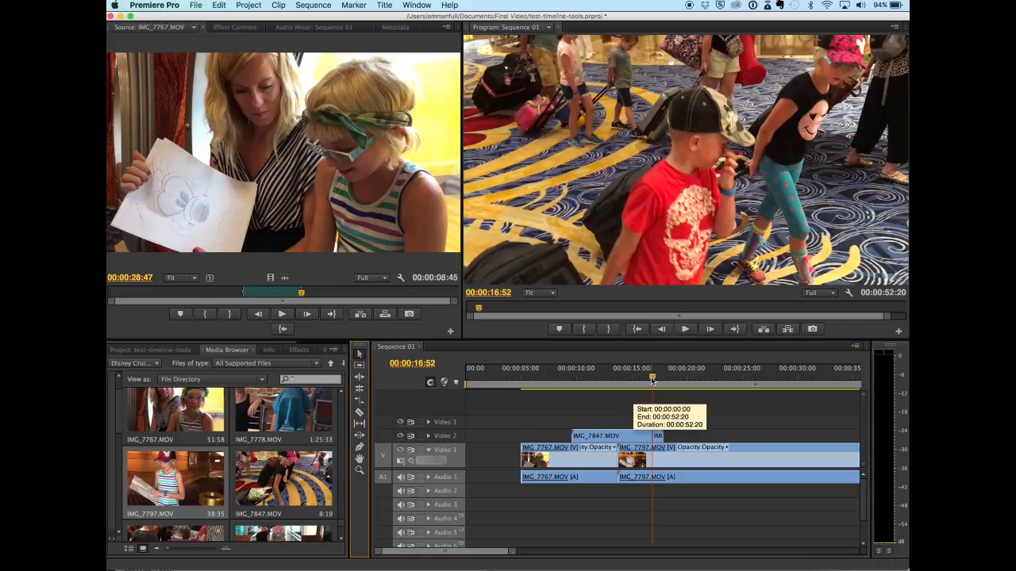
left_click_drag(652, 378, 625, 379)
left_click_drag(656, 437, 683, 433)
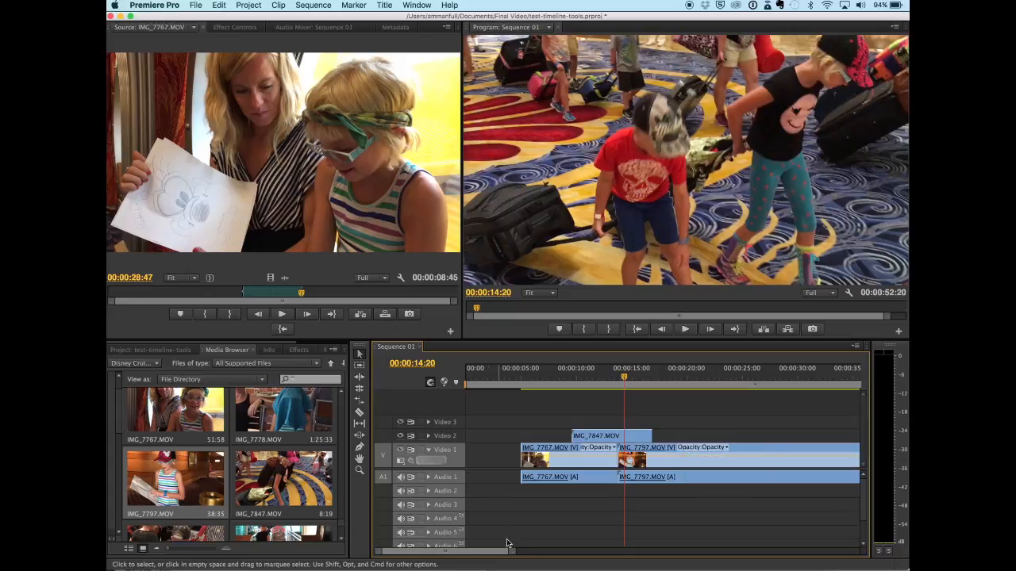
Step: Examine the timeline by zooming in and out, expanding and collapsing the Audio 1 track, and scrubbing the playhead to 00:00:08:48
left_click_drag(518, 555, 566, 550)
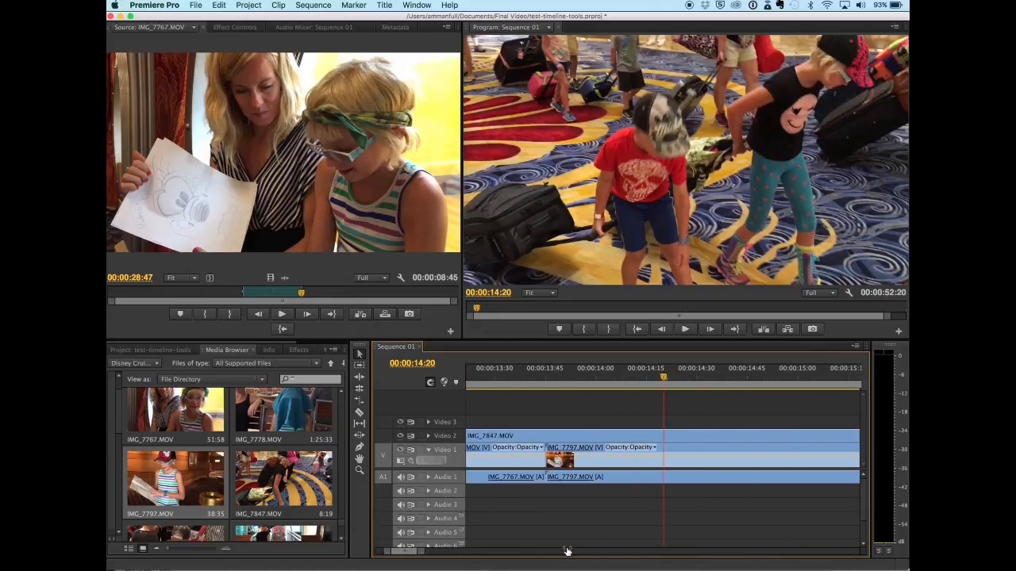
left_click(428, 478)
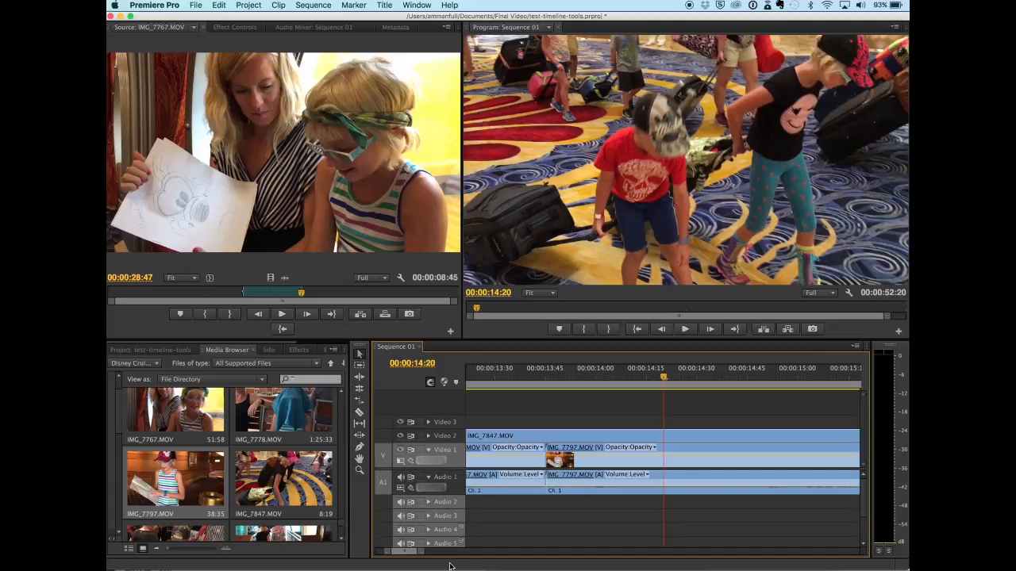
mouse_move(420, 551)
left_mouse_down()
mouse_move(406, 553)
mouse_move(457, 555)
mouse_move(438, 555)
left_mouse_up()
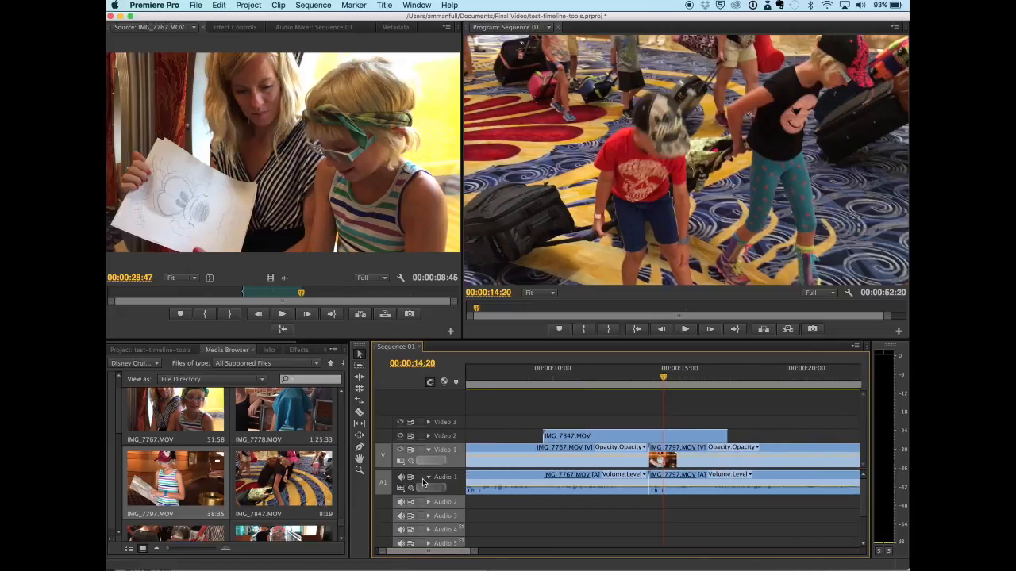
left_click(430, 478)
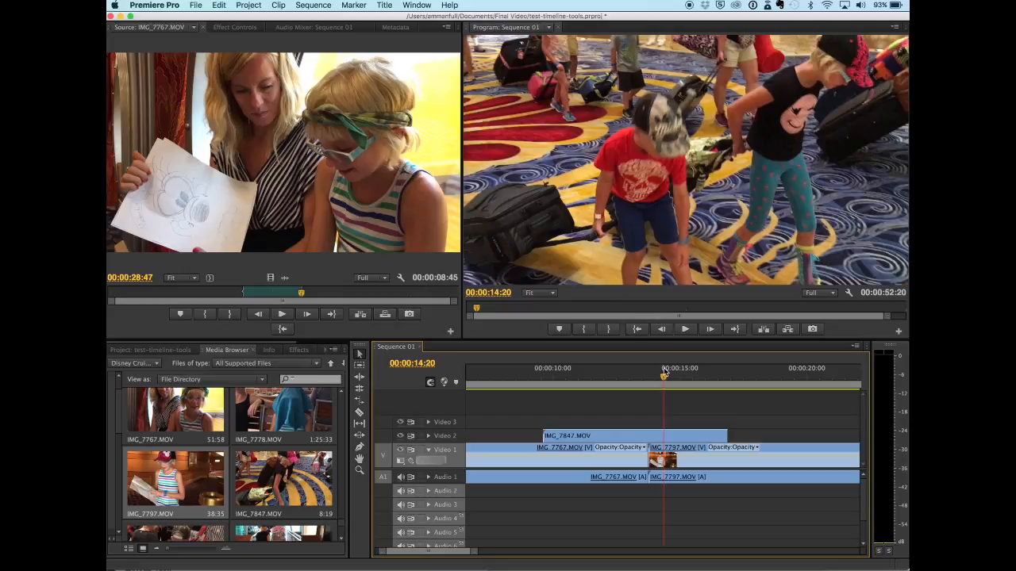
left_click_drag(663, 380, 523, 389)
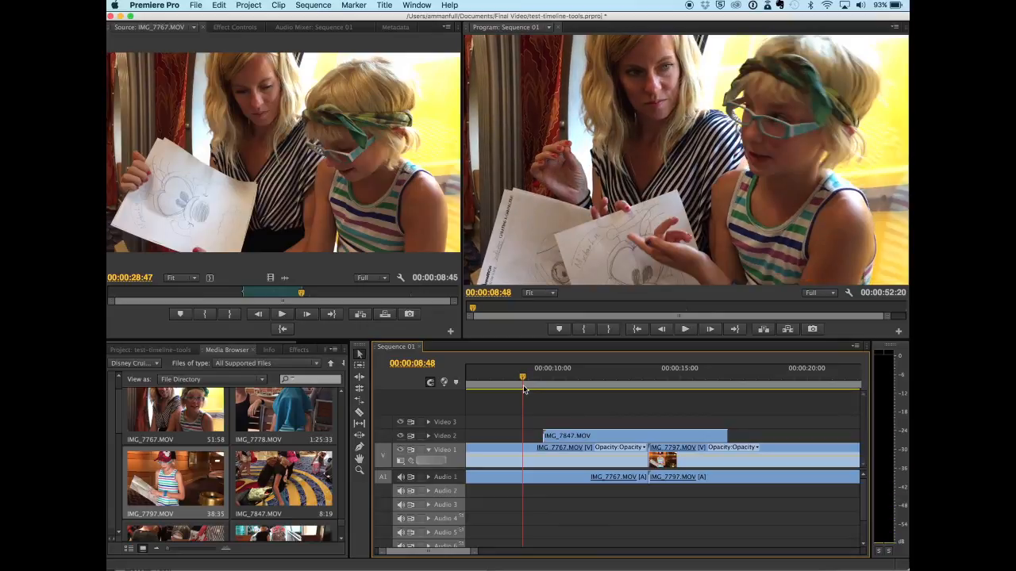